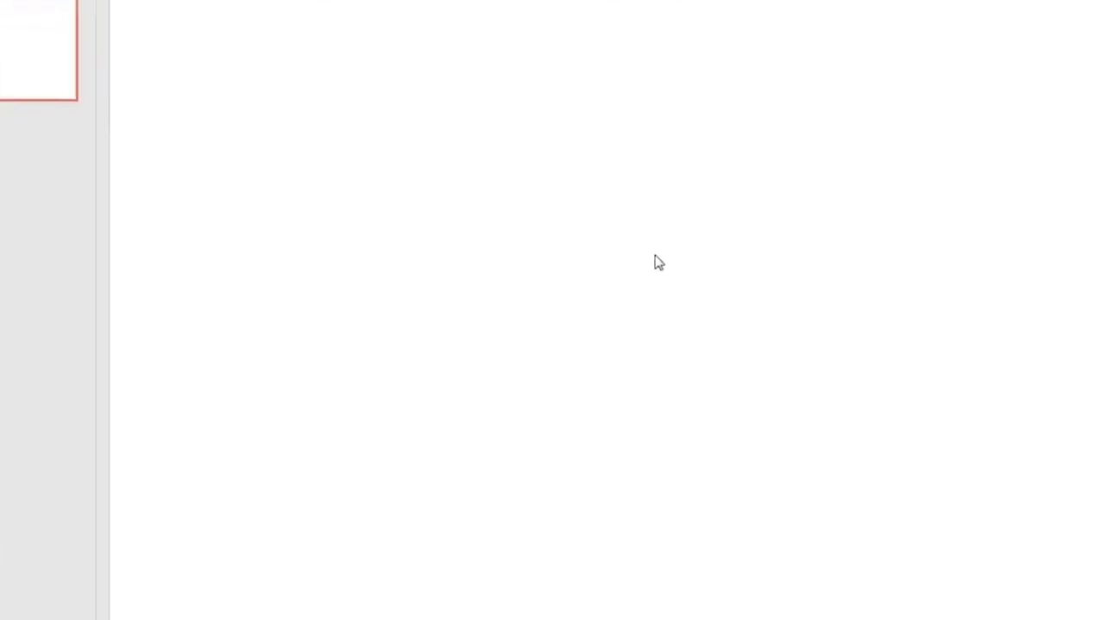
# Open the blank slide's context menu to reach its layout, grid and background options
pyautogui.rightClick(665, 250)
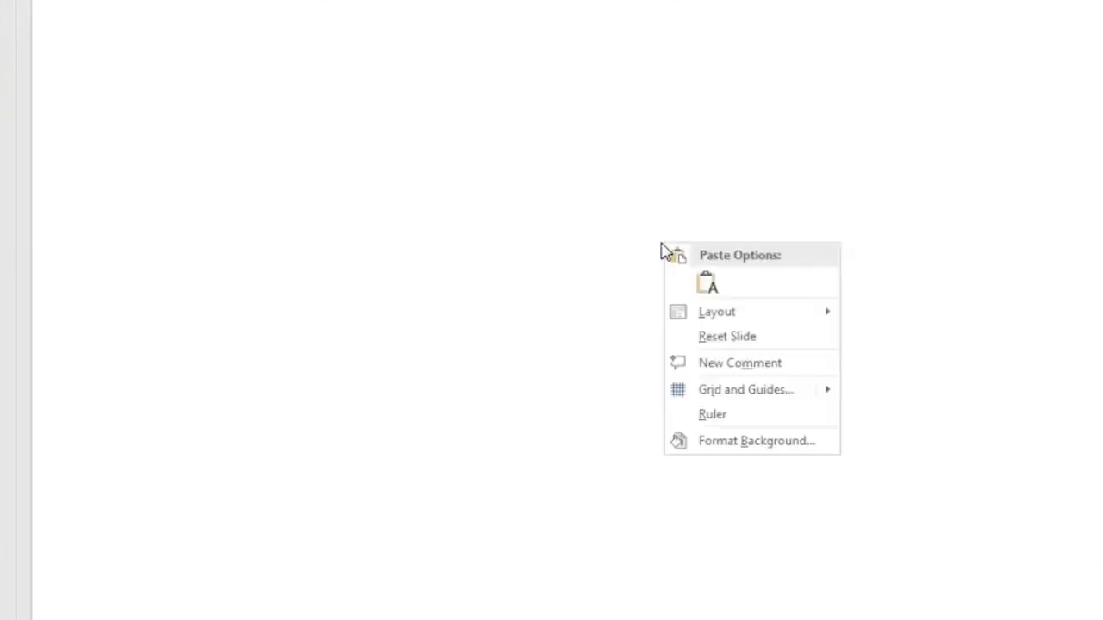
# Turn on Snap objects to grid and Display grid on screen in Grid and Guides
pyautogui.click(745, 392)
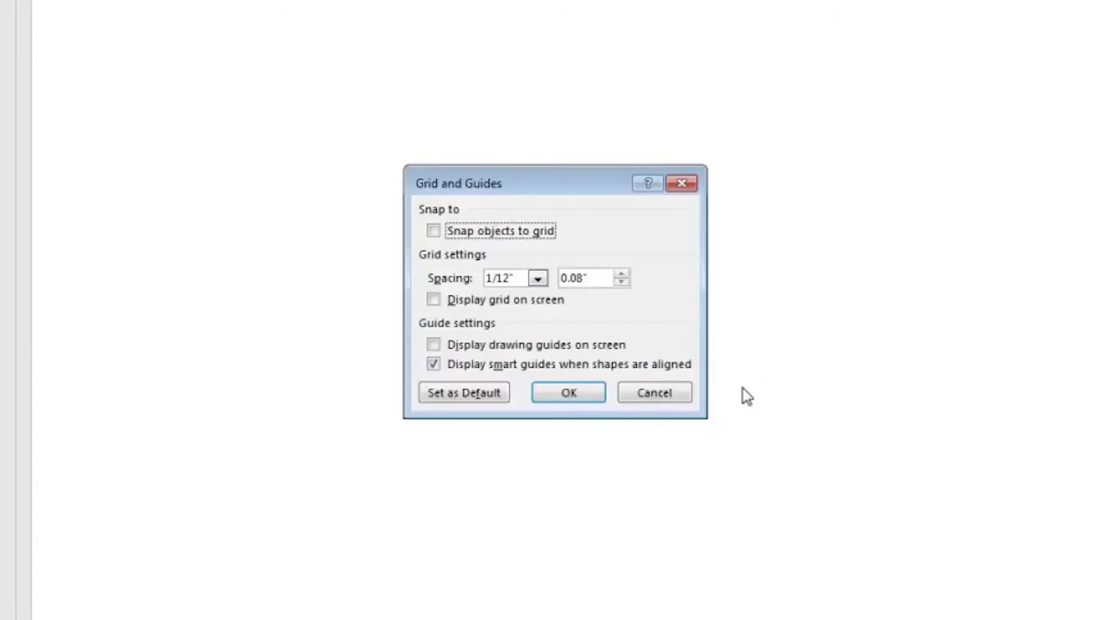
pyautogui.click(433, 232)
pyautogui.click(433, 300)
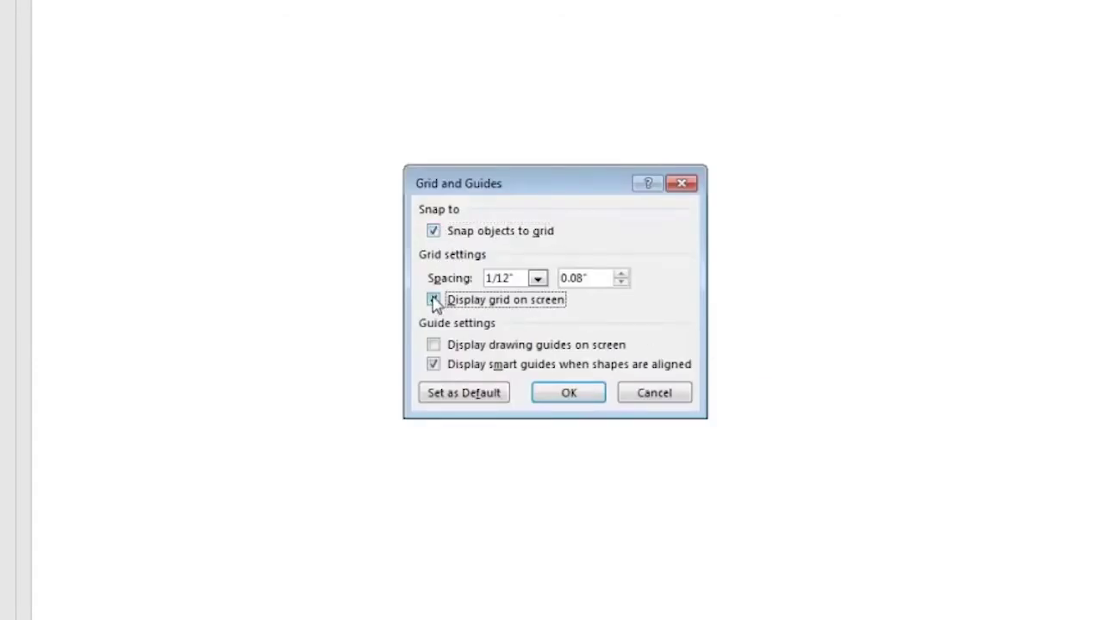
pyautogui.click(589, 394)
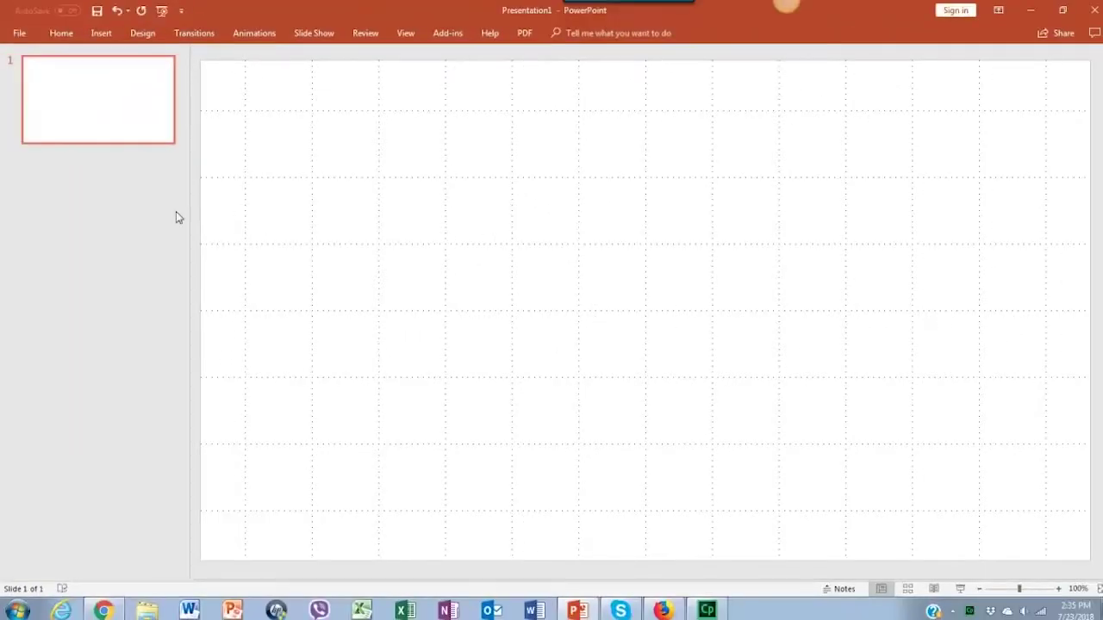
pyautogui.click(101, 33)
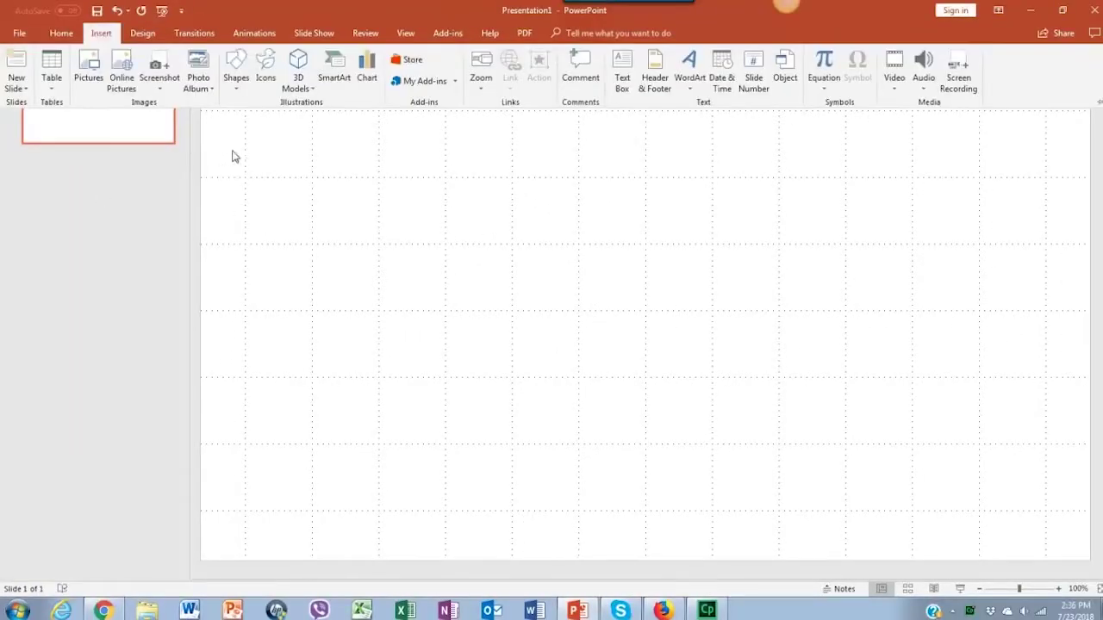
# Draw a blue 1.33" by 3.08" oval near the slide's top-left corner
pyautogui.click(237, 76)
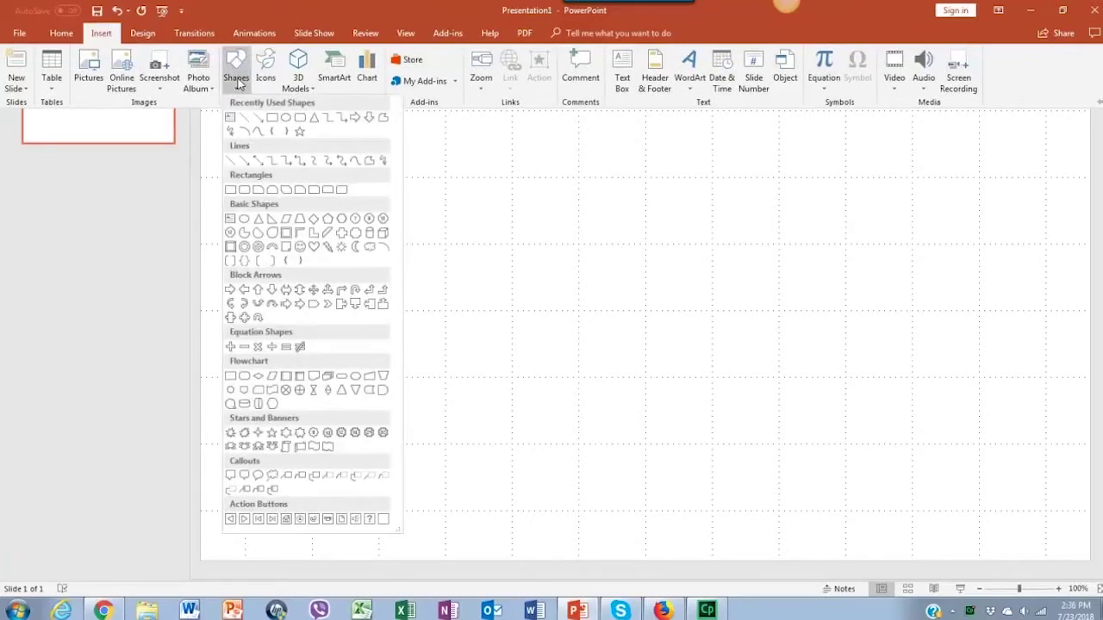
pyautogui.click(285, 118)
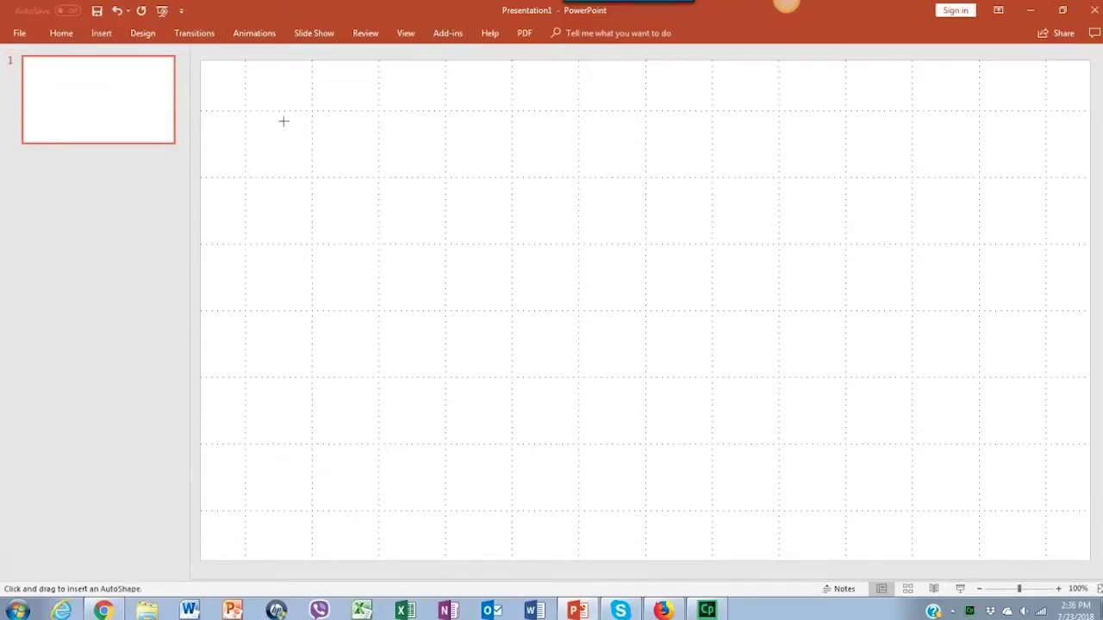
pyautogui.moveTo(285, 124); pyautogui.dragTo(493, 211)
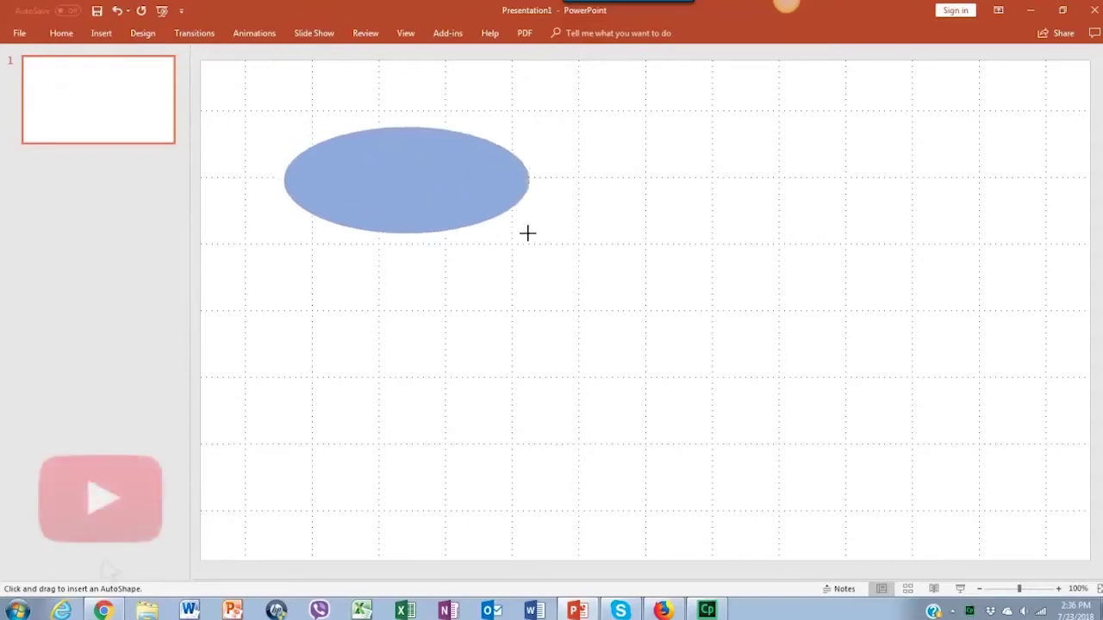
pyautogui.moveTo(493, 211); pyautogui.dragTo(491, 215)
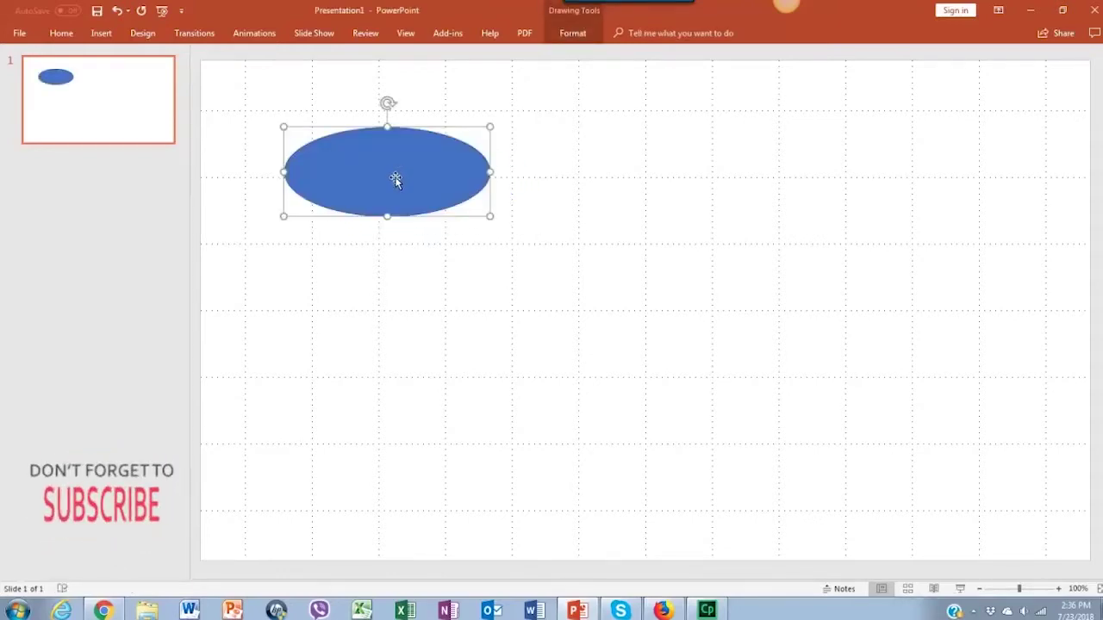
pyautogui.click(579, 36)
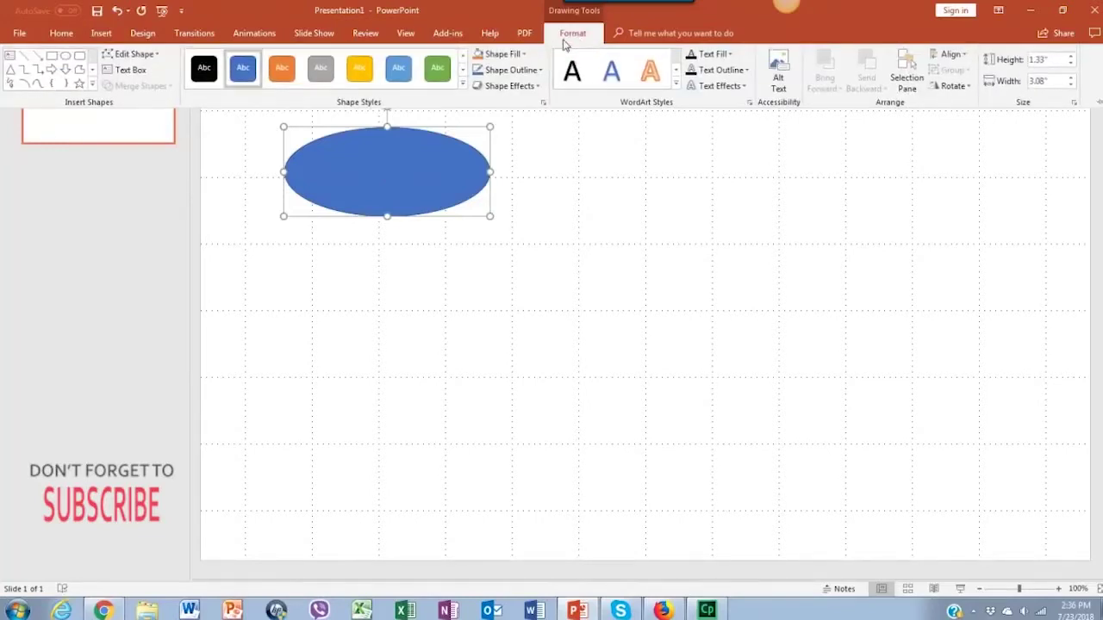
# Give the oval a blue outline and No Fill so only its thin outline remains
pyautogui.click(535, 72)
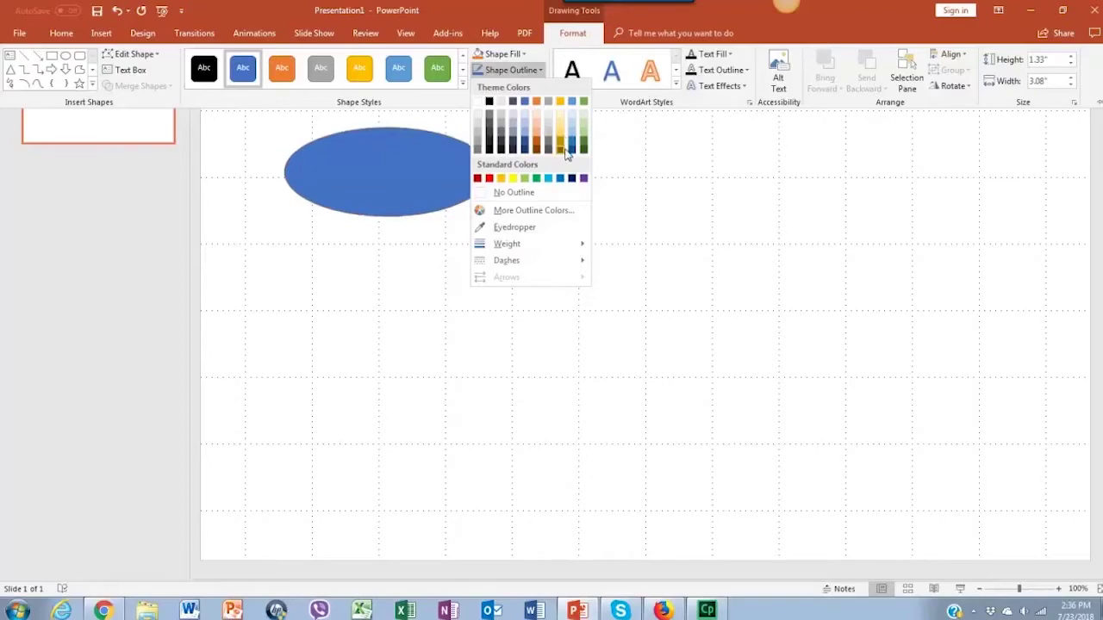
pyautogui.click(524, 101)
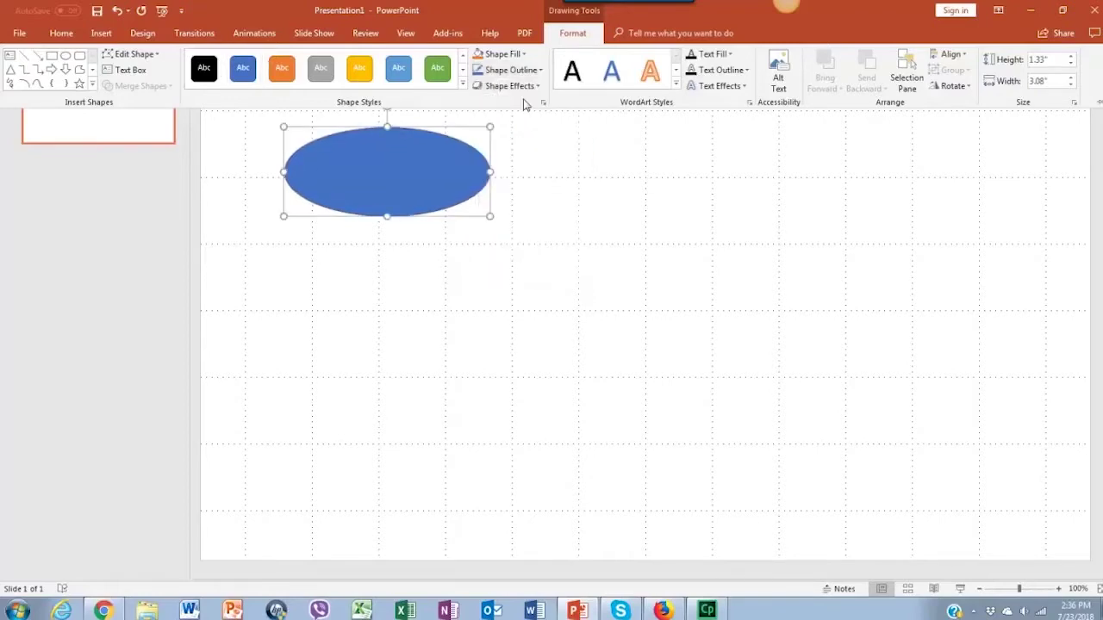
pyautogui.click(517, 54)
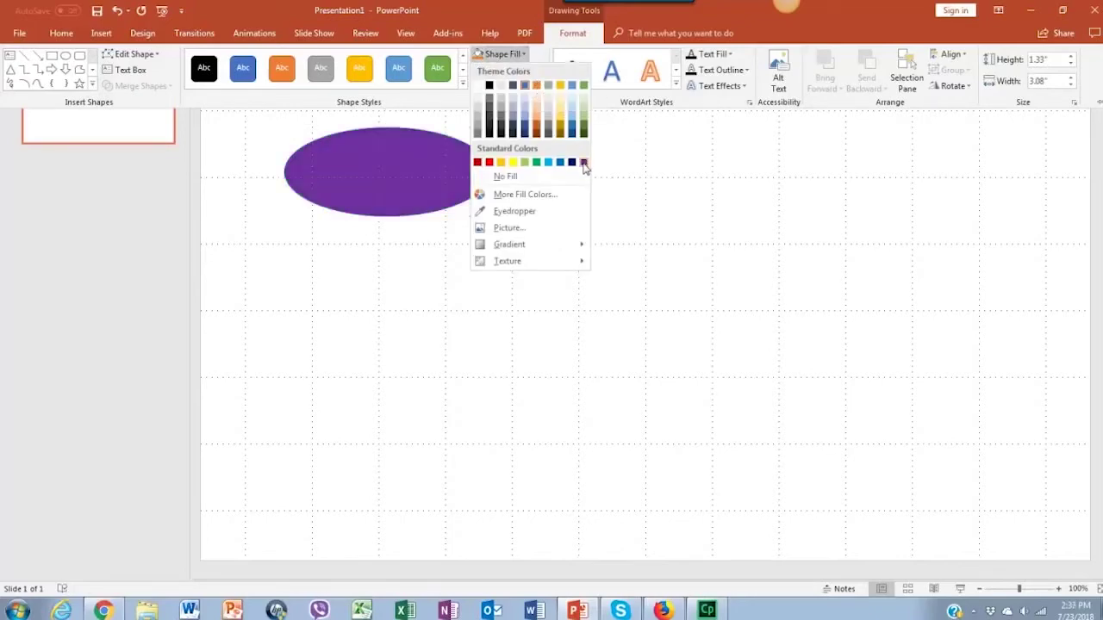
pyautogui.click(556, 177)
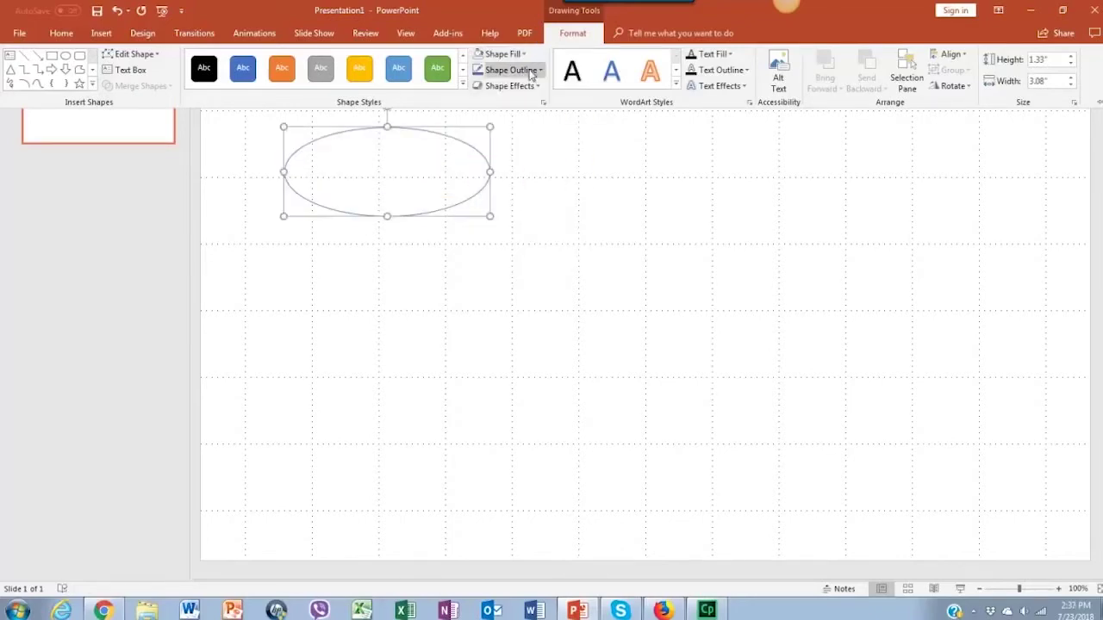
pyautogui.click(543, 105)
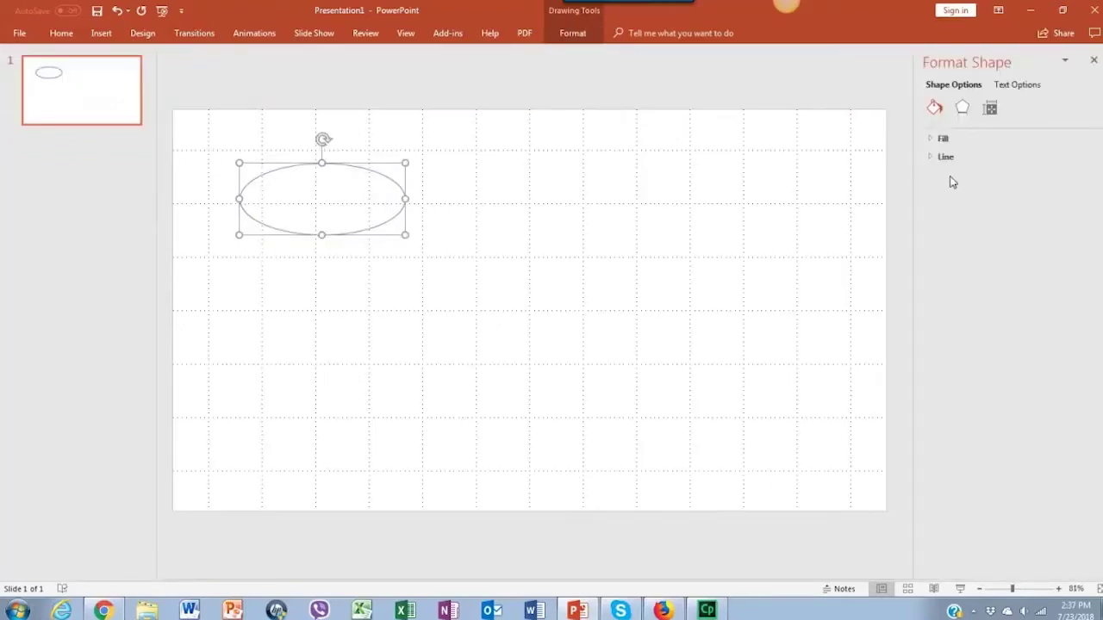
# Add a shadow to the oval with 26% transparency, 4 pt blur, 90° angle and 4 pt distance
pyautogui.click(966, 114)
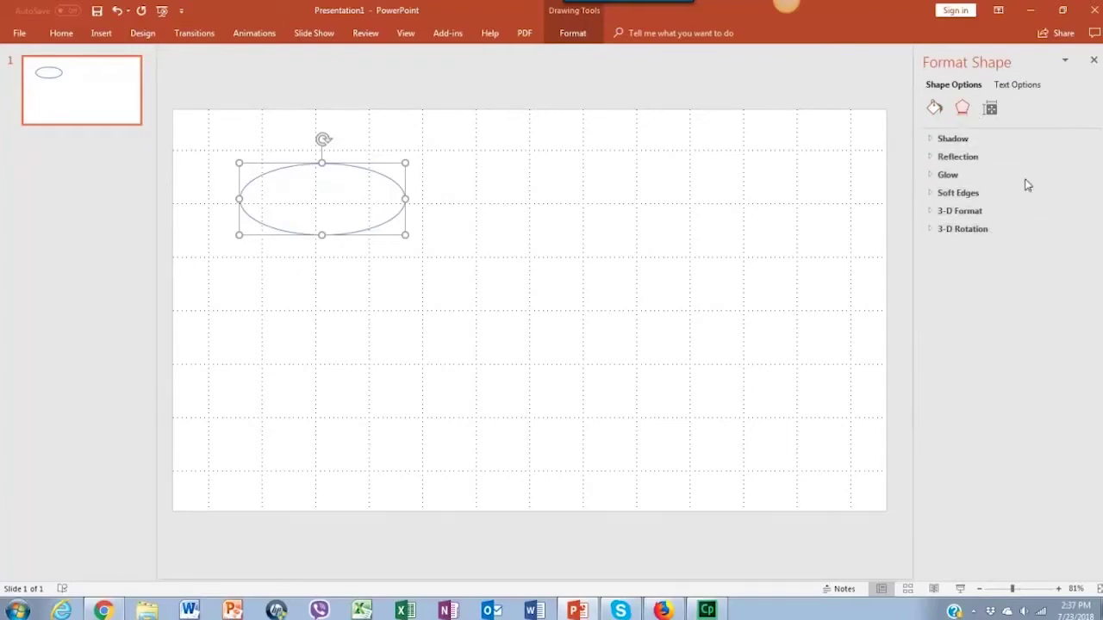
pyautogui.click(931, 142)
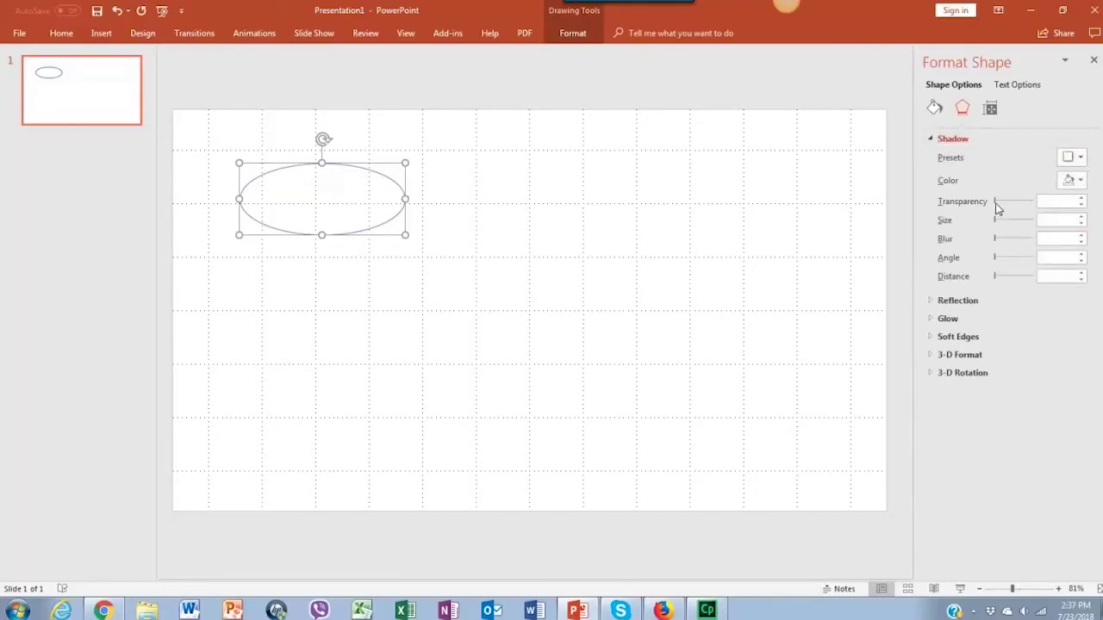
pyautogui.moveTo(996, 205); pyautogui.dragTo(999, 207)
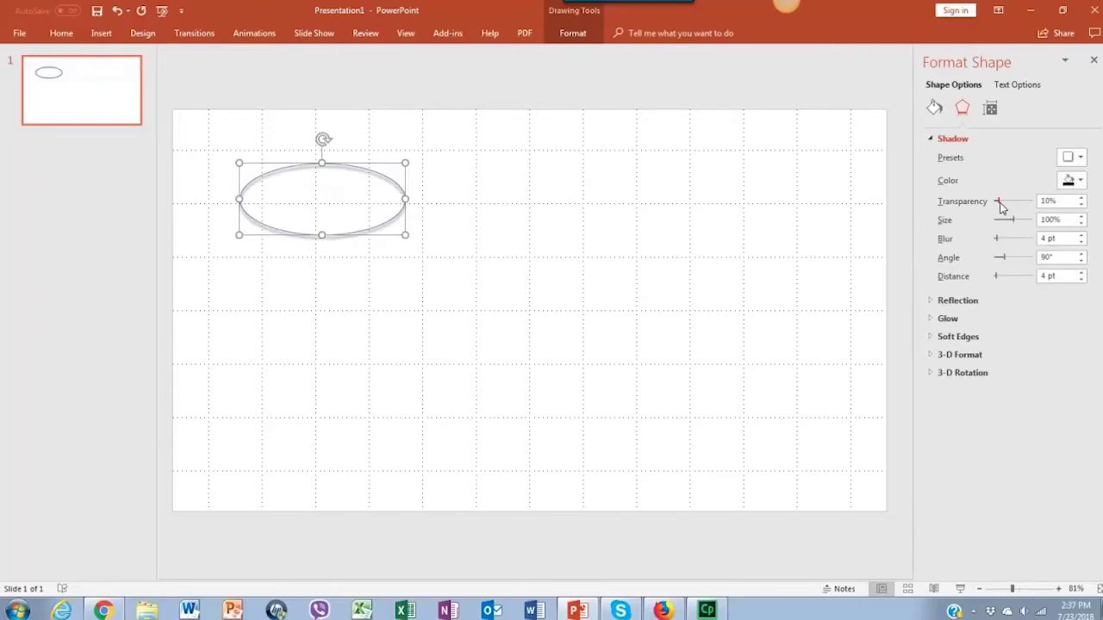
pyautogui.moveTo(1001, 203); pyautogui.dragTo(1006, 208)
pyautogui.click(101, 33)
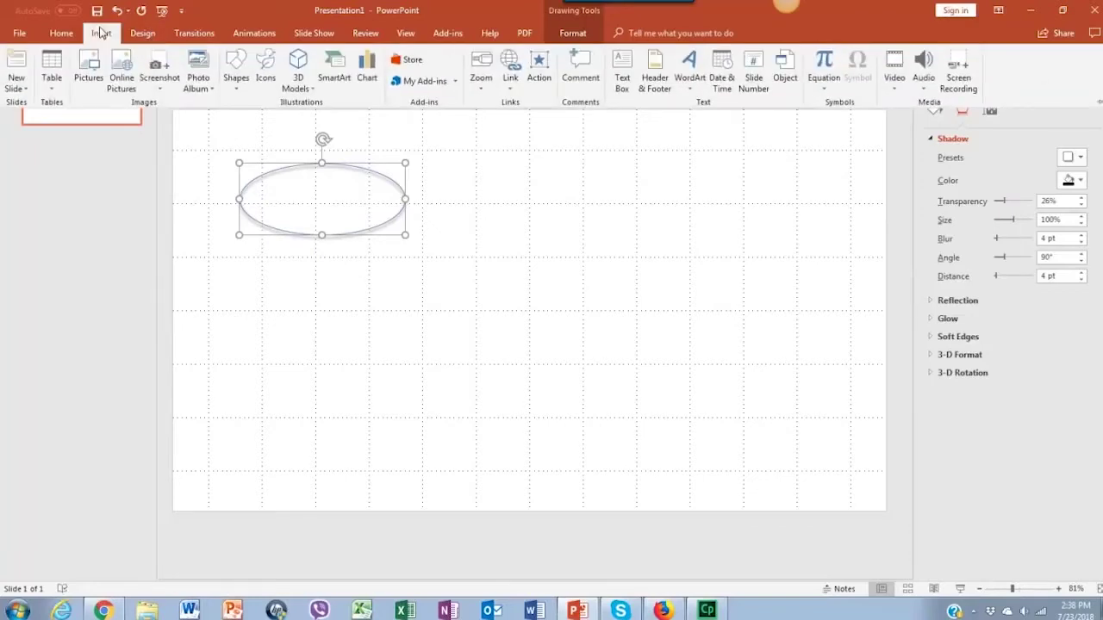
pyautogui.click(623, 82)
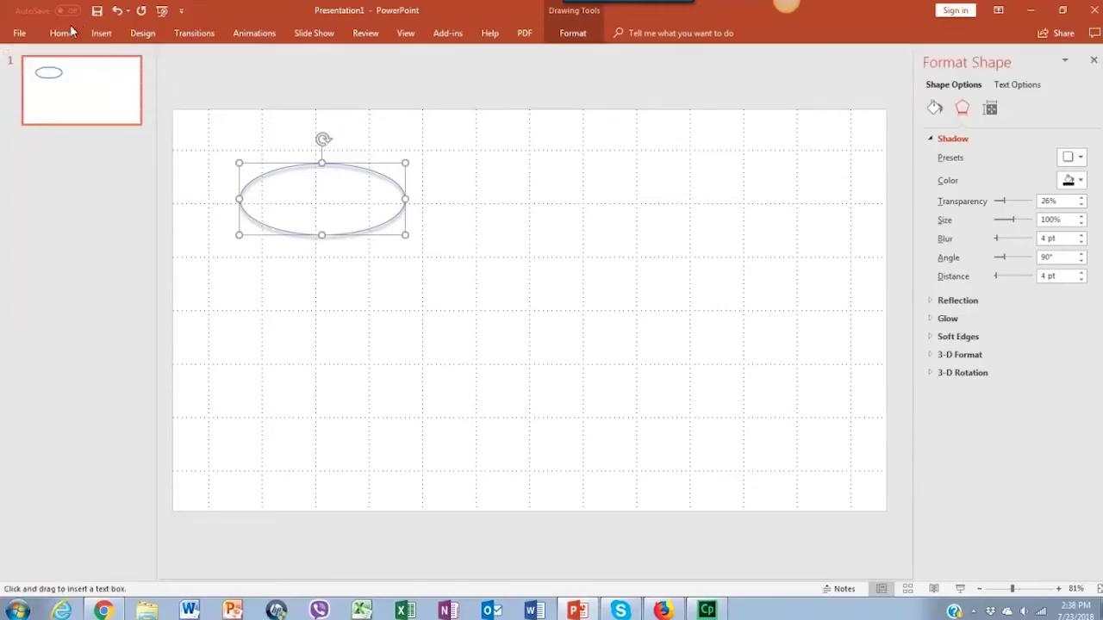
# Add a 'Stage 1' text box inside the oval, enlarge its font and centre it
pyautogui.click(61, 36)
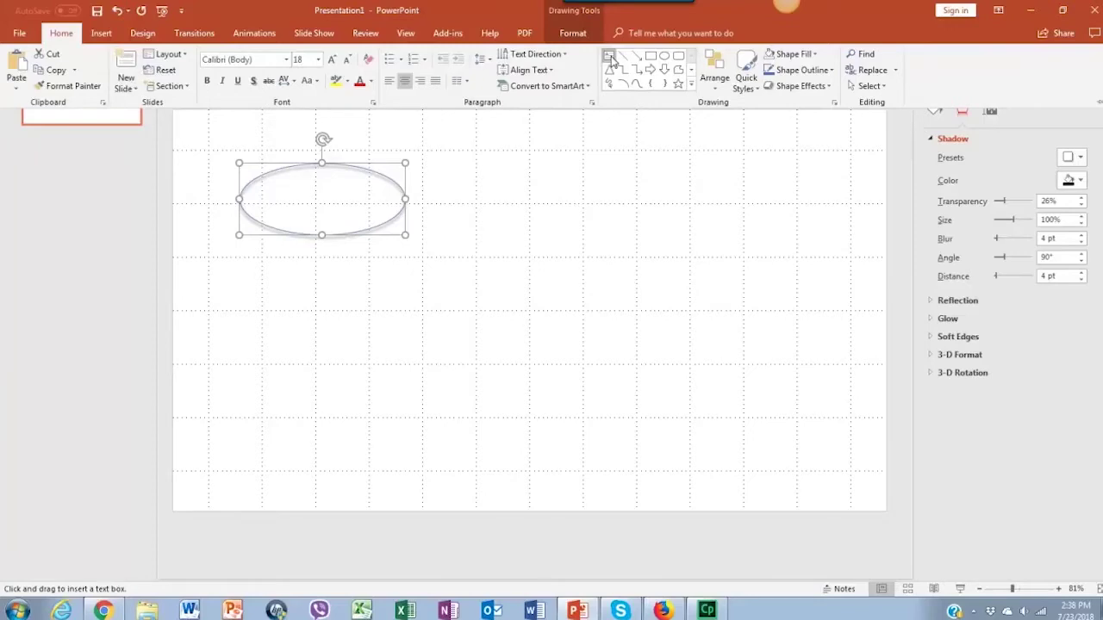
pyautogui.click(611, 57)
pyautogui.moveTo(266, 176); pyautogui.dragTo(384, 198)
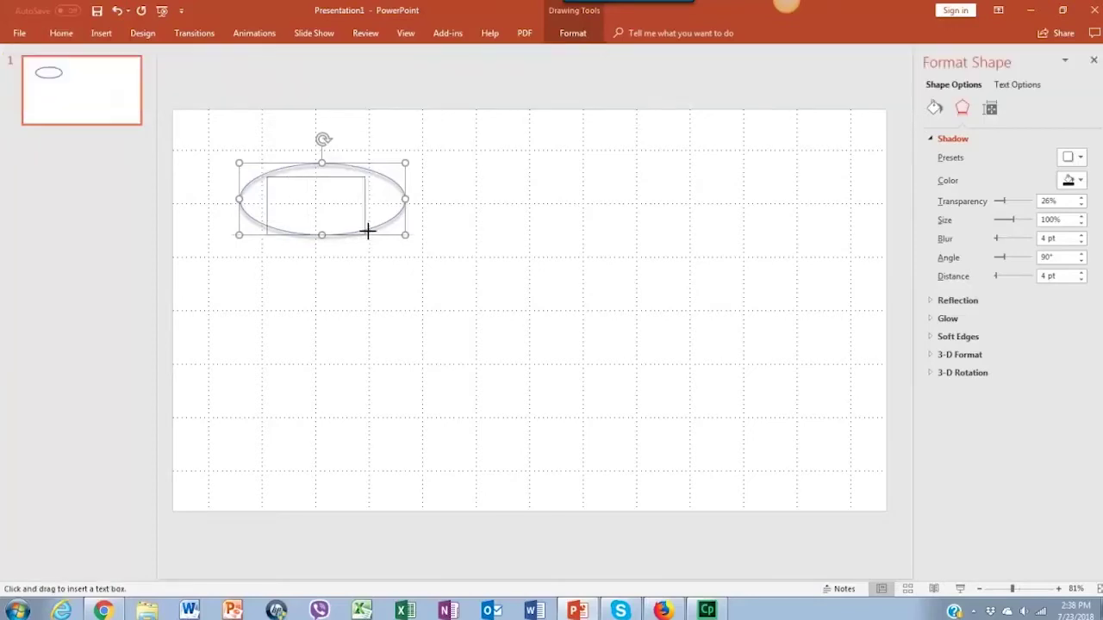
pyautogui.write('Stage 1')
pyautogui.moveTo(340, 192); pyautogui.dragTo(342, 197)
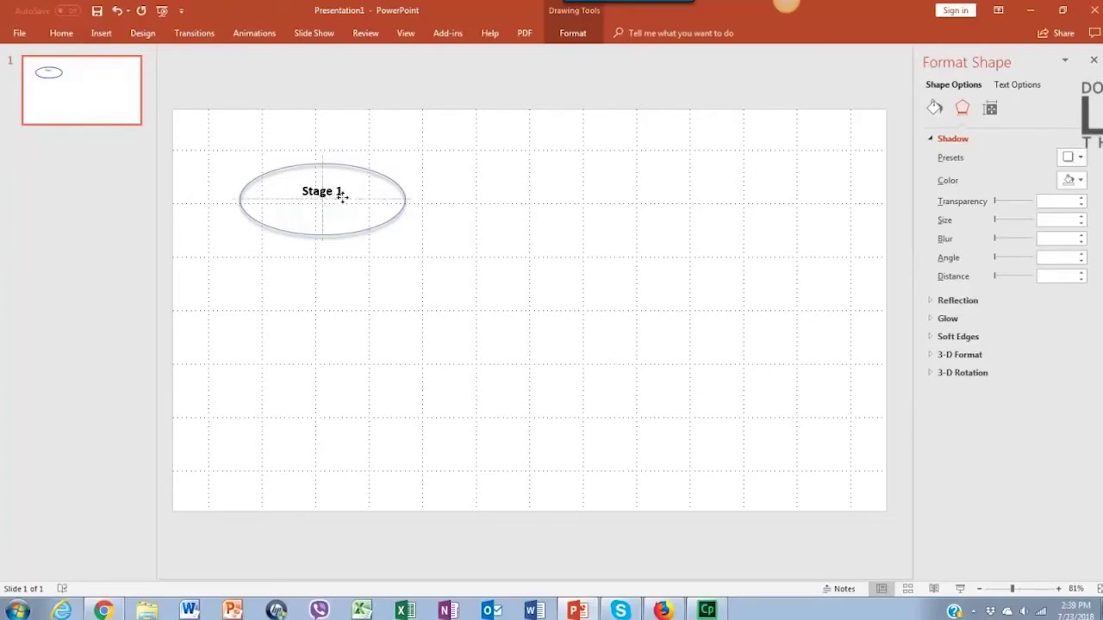
pyautogui.hotkey('ctrl', 'shift', '.')
pyautogui.hotkey('ctrl', 'shift', '.')
pyautogui.hotkey('ctrl', 'shift', '.')
pyautogui.moveTo(375, 212); pyautogui.dragTo(375, 217)
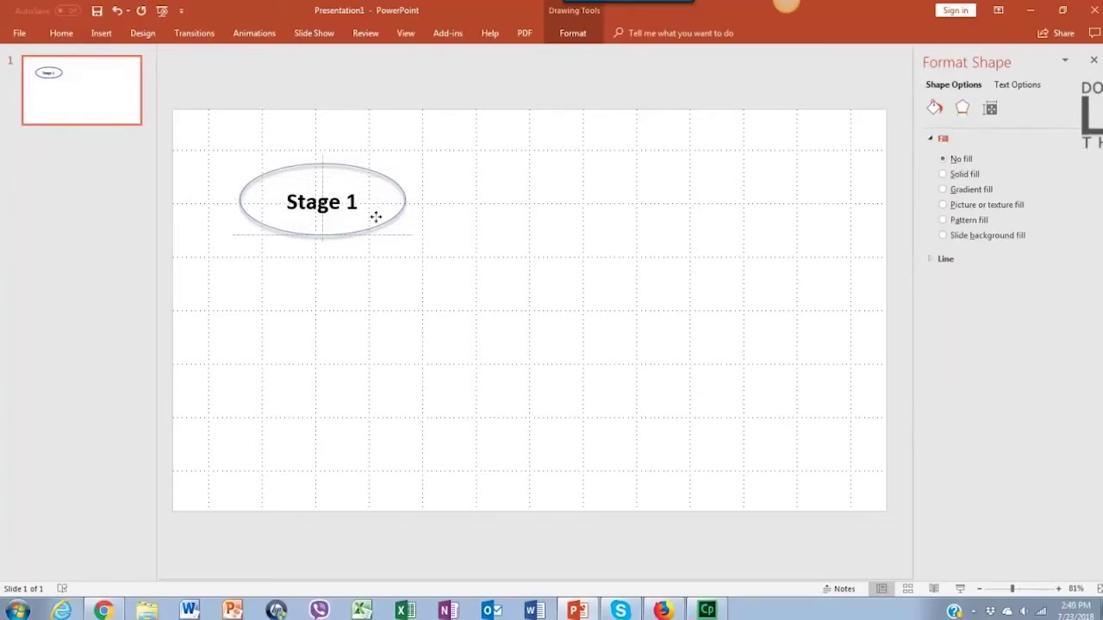
pyautogui.click(472, 272)
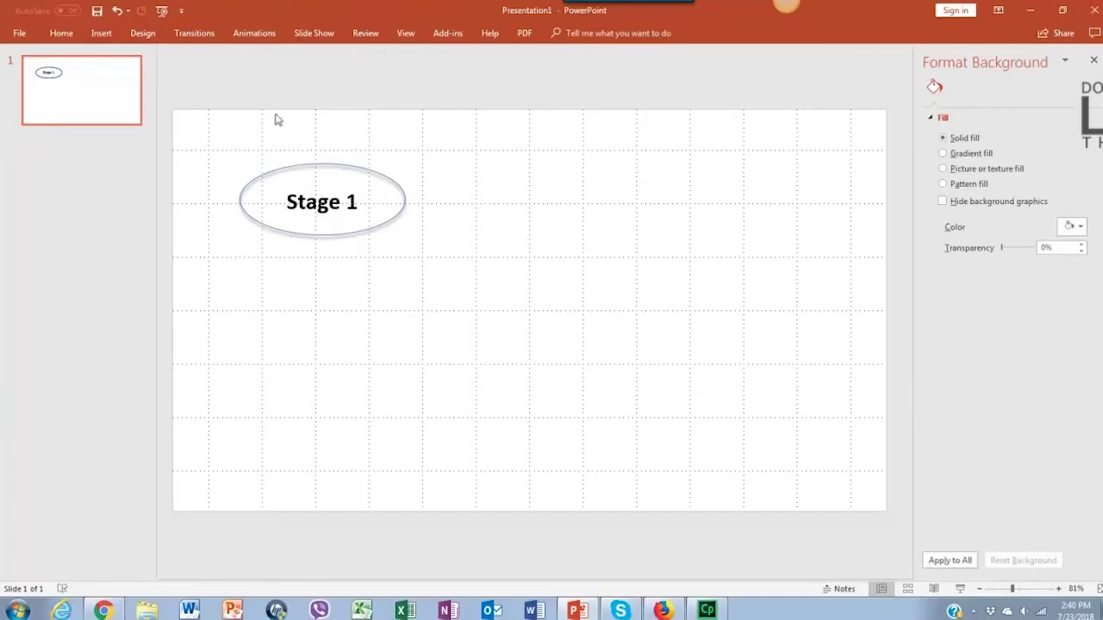
# Draw the Content Check rectangle below the oval
pyautogui.click(109, 38)
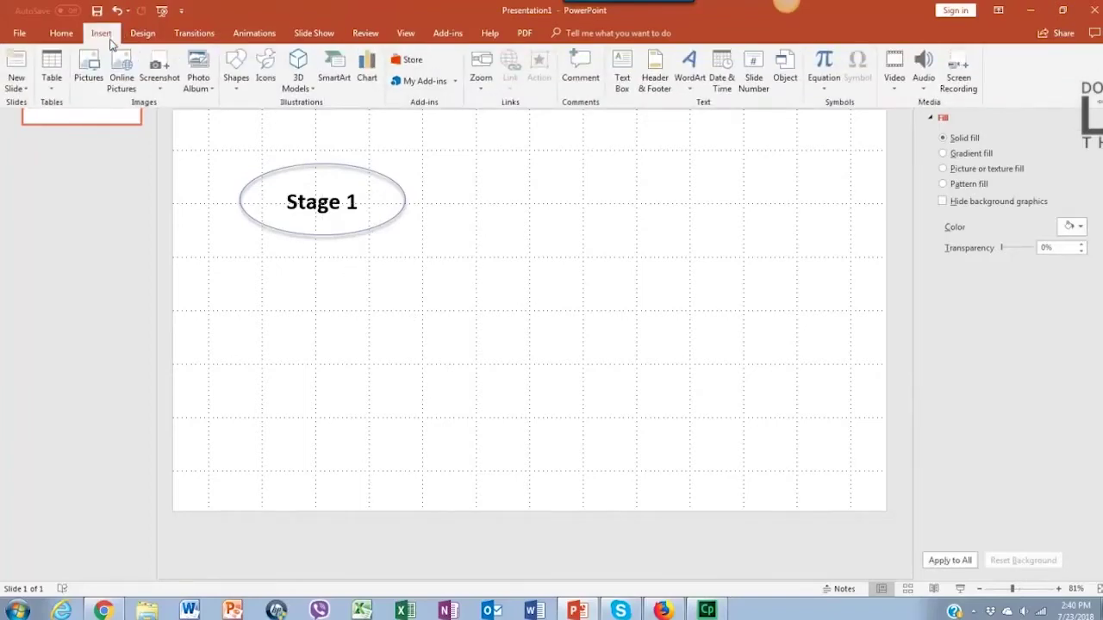
pyautogui.click(236, 76)
pyautogui.click(270, 117)
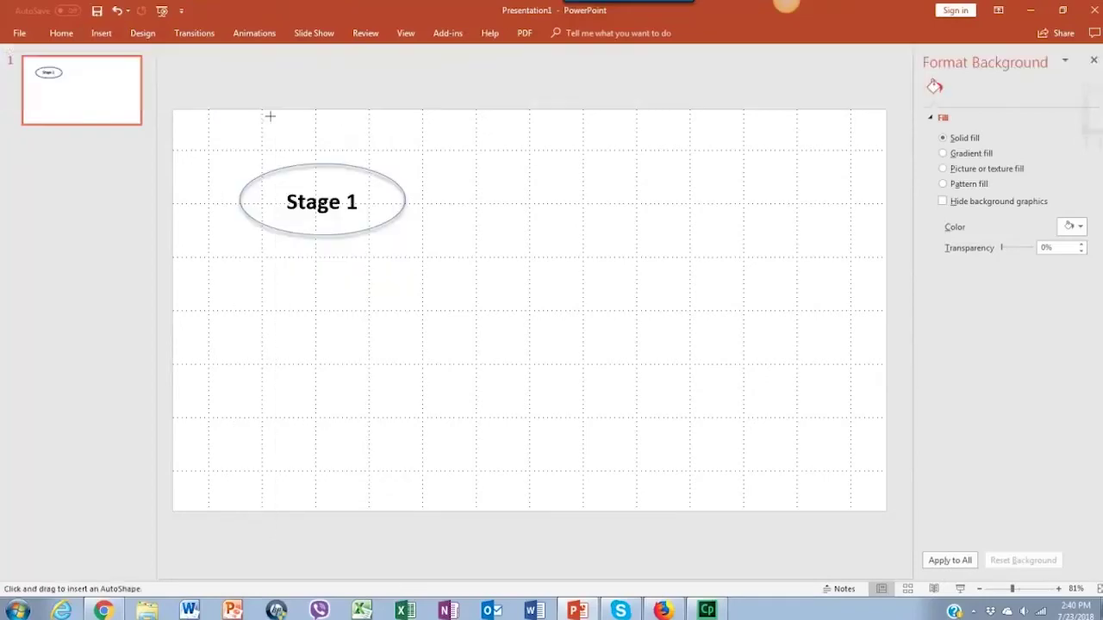
pyautogui.moveTo(258, 284); pyautogui.dragTo(401, 344)
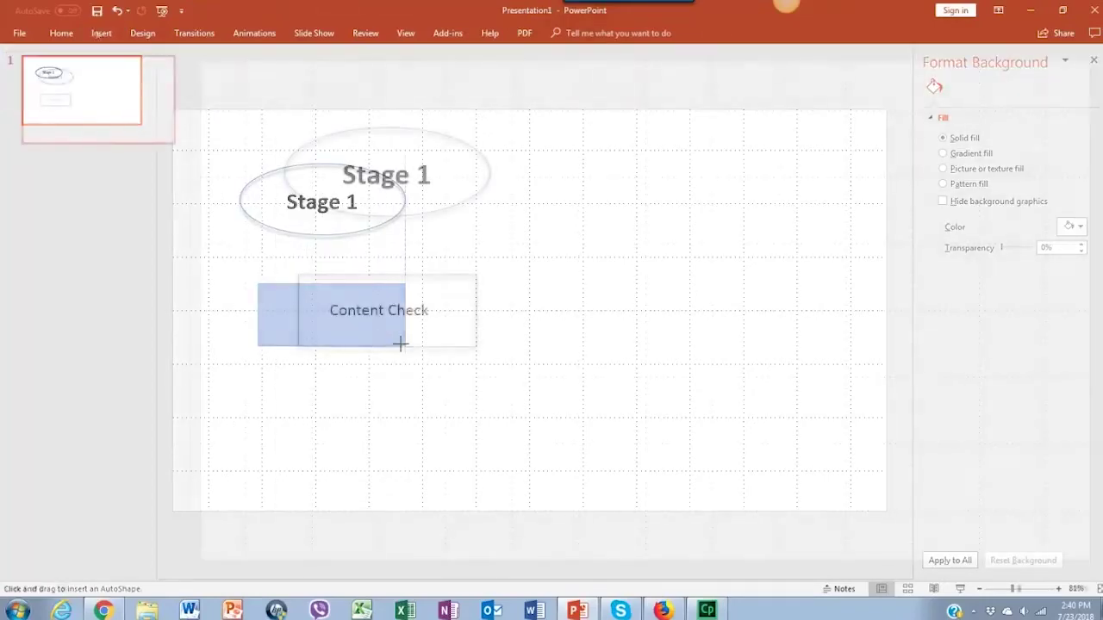
# Draw a widened diamond beside Content Check with No Fill and a grey outline
pyautogui.click(316, 219)
pyautogui.moveTo(367, 411)
pyautogui.mouseDown()
pyautogui.moveTo(462, 480)
pyautogui.moveTo(575, 493)
pyautogui.mouseUp()
pyautogui.moveTo(473, 461)
pyautogui.mouseDown()
pyautogui.moveTo(662, 309)
pyautogui.moveTo(658, 323)
pyautogui.mouseUp()
pyautogui.click(572, 33)
pyautogui.click(502, 54)
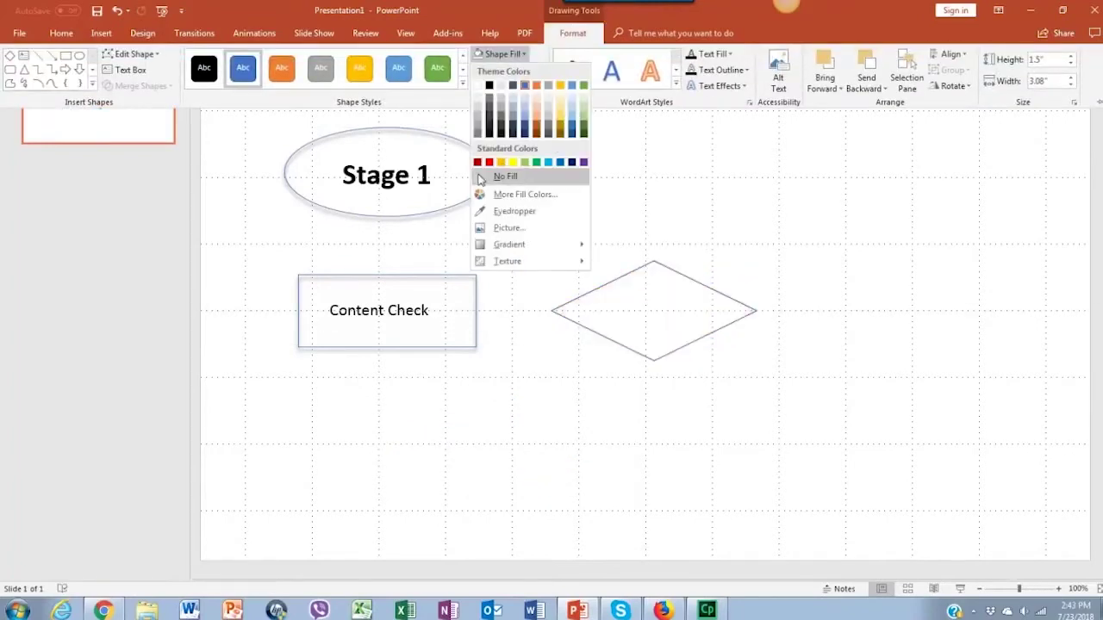
pyautogui.click(480, 178)
pyautogui.click(505, 69)
pyautogui.click(543, 101)
pyautogui.click(464, 102)
pyautogui.click(962, 107)
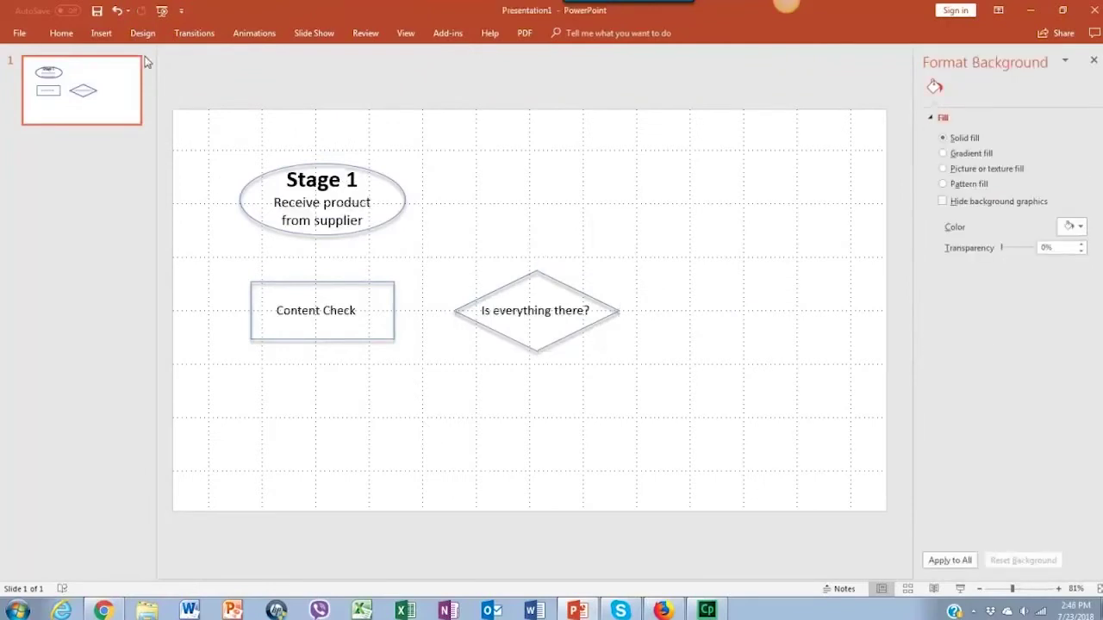
# Draw an arrow connector from the Stage 1 oval down to Content Check
pyautogui.click(102, 34)
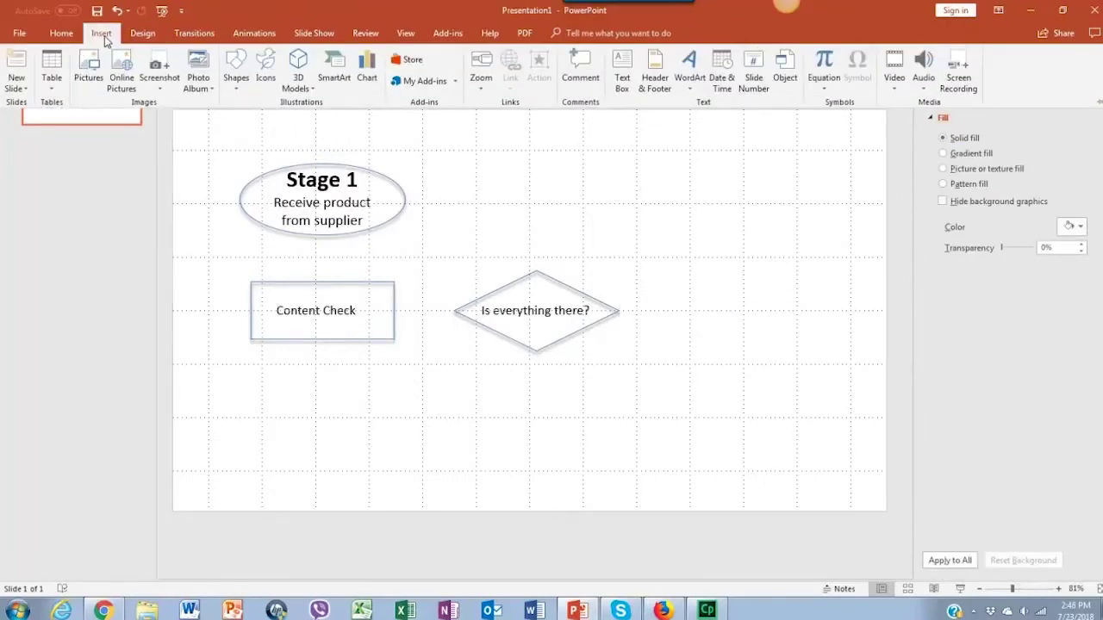
pyautogui.click(236, 69)
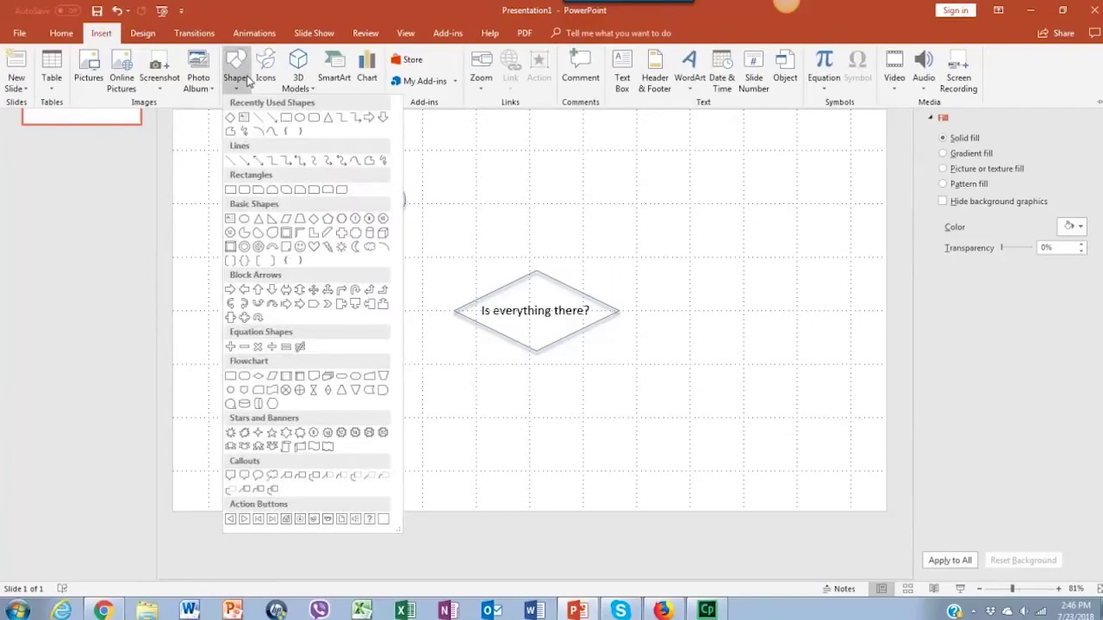
pyautogui.click(244, 161)
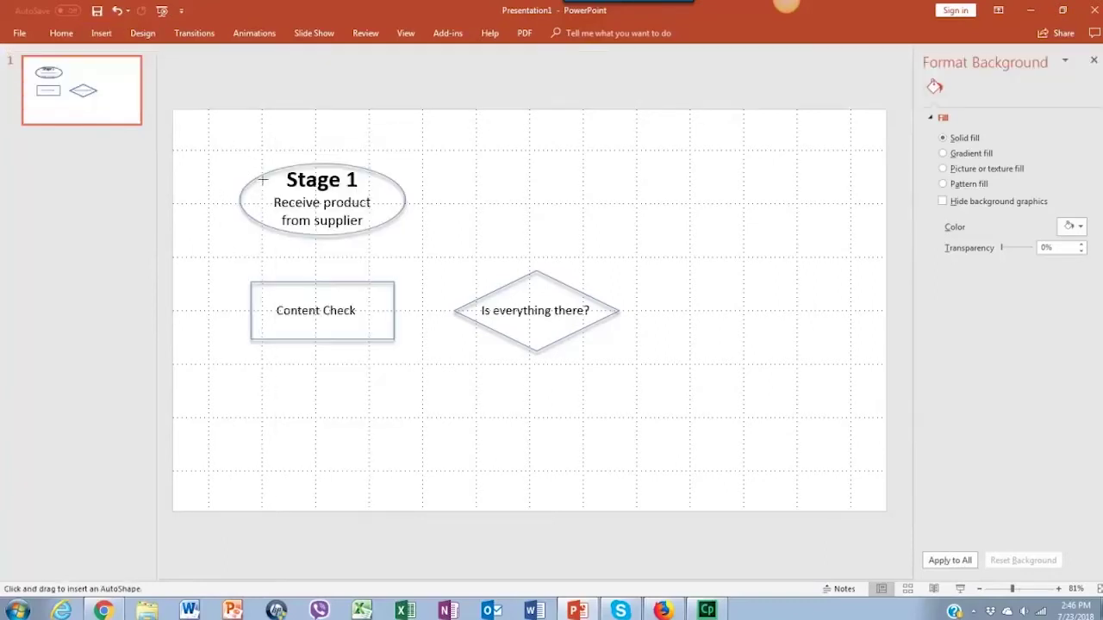
pyautogui.moveTo(321, 238); pyautogui.dragTo(321, 281)
pyautogui.click(421, 264)
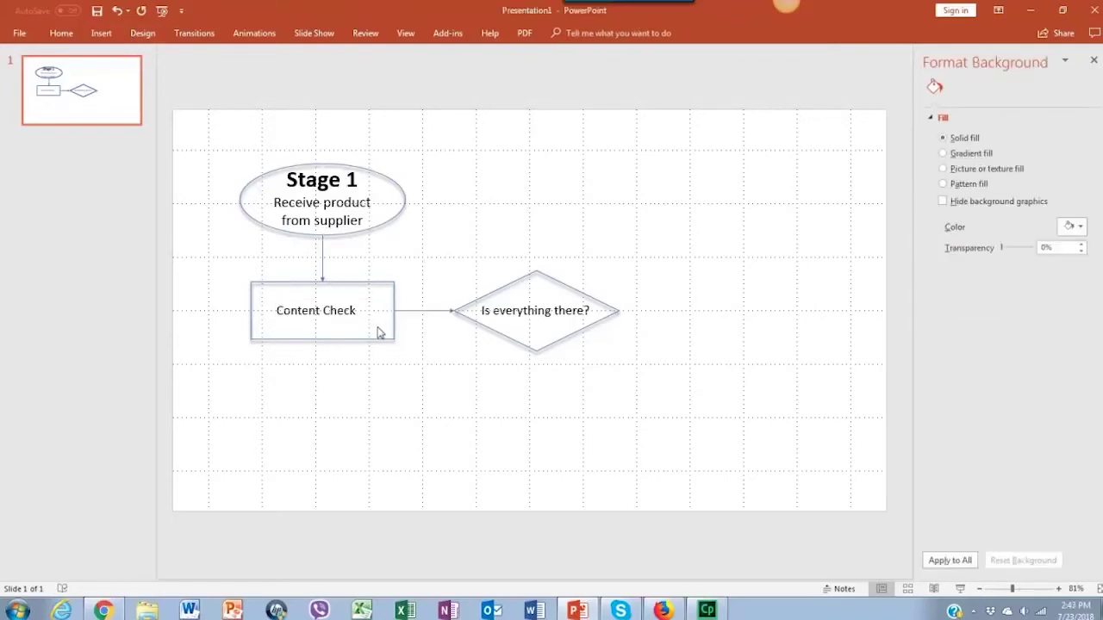
# Duplicate Content Check with Ctrl+D, place the copy right of the diamond, and move Content Check up
pyautogui.click(389, 338)
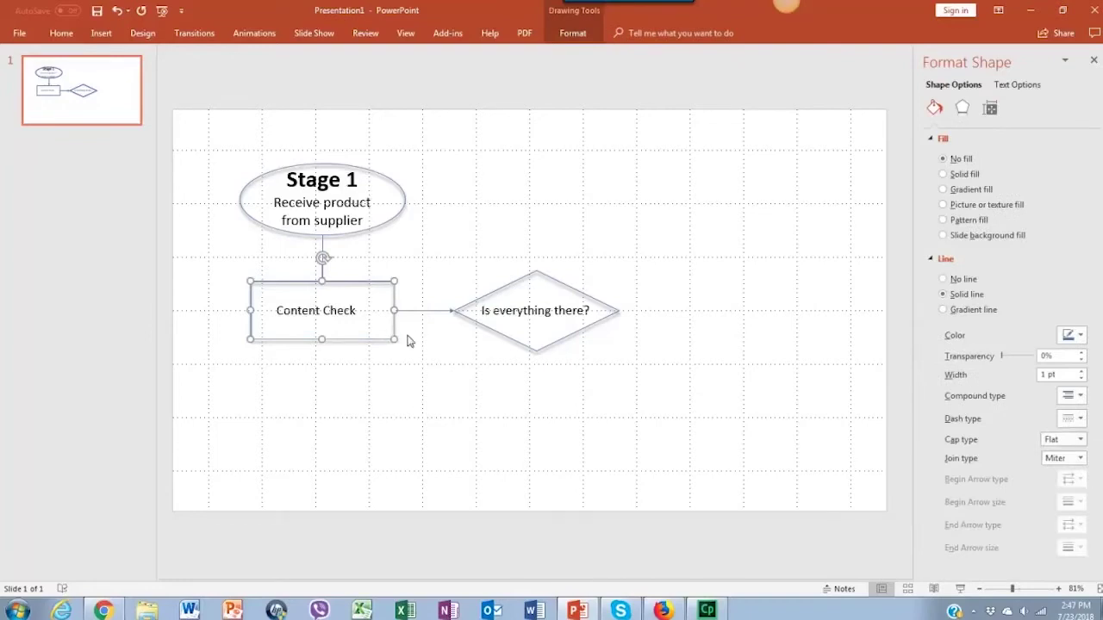
pyautogui.hotkey('ctrl', 'd')
pyautogui.moveTo(401, 342); pyautogui.dragTo(722, 328)
pyautogui.click(502, 384)
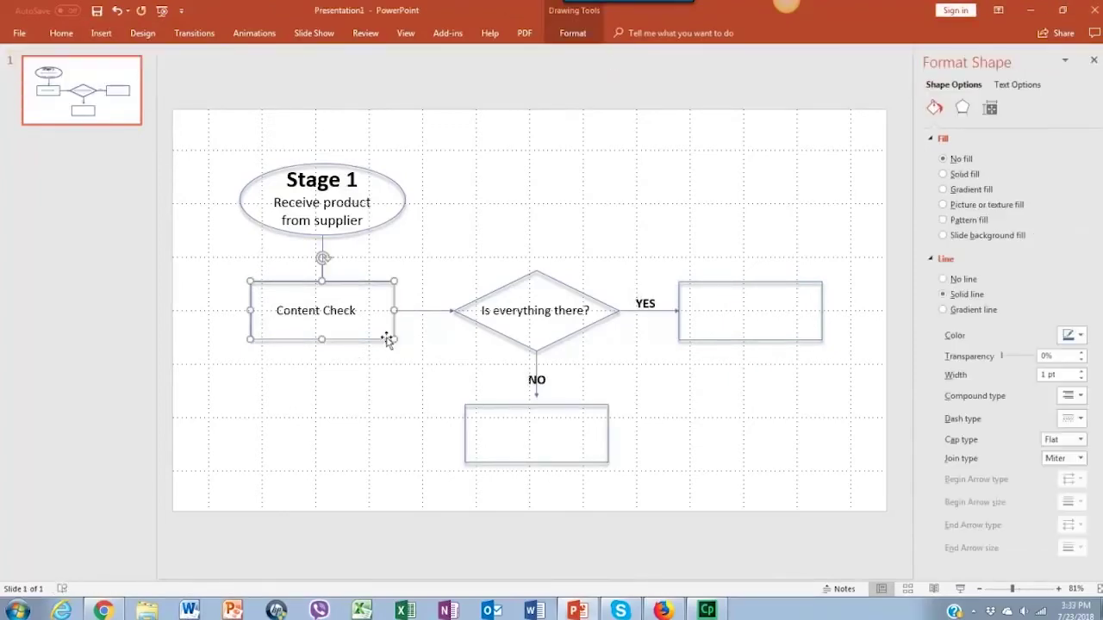
pyautogui.moveTo(386, 287); pyautogui.dragTo(575, 183)
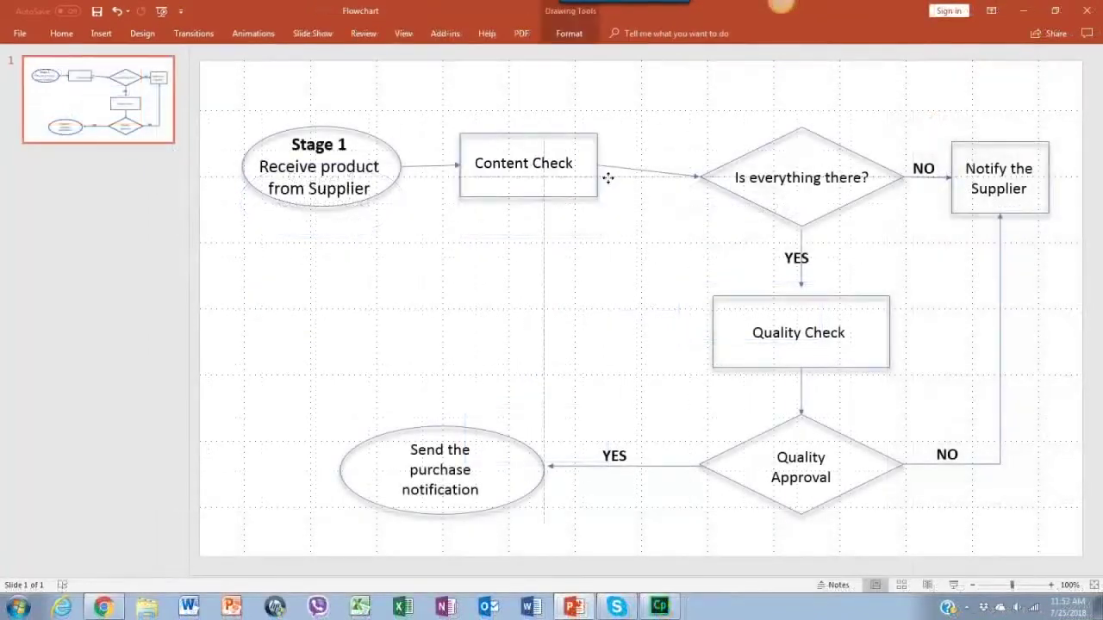
# Move the 'Is everything there?' diamond up and left, then select the YES label
pyautogui.click(866, 164)
pyautogui.moveTo(866, 165); pyautogui.dragTo(746, 122)
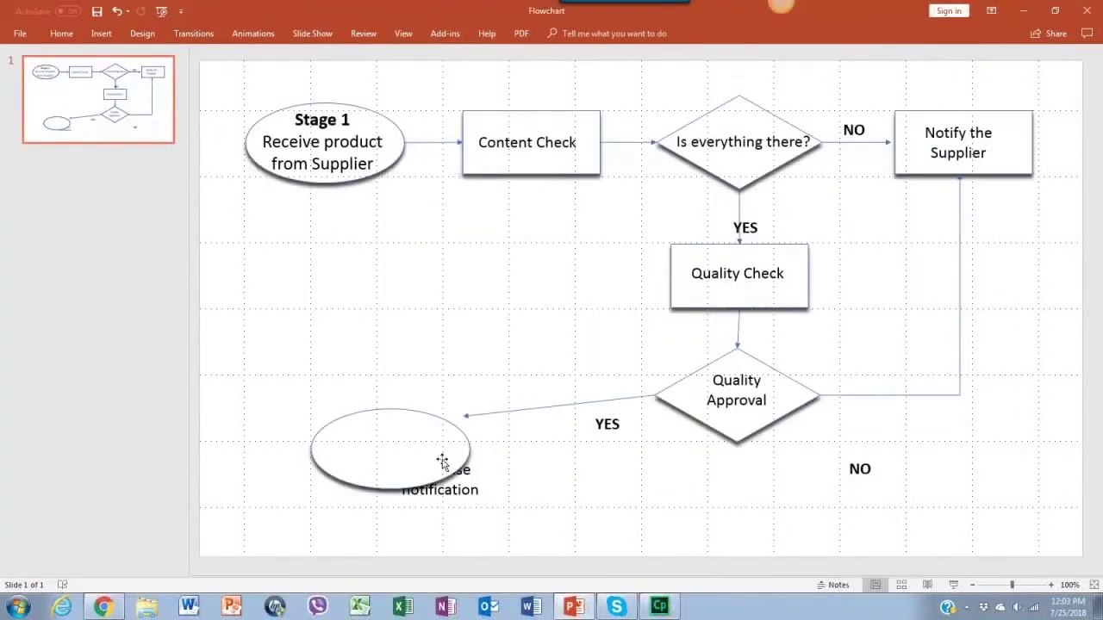
pyautogui.click(628, 433)
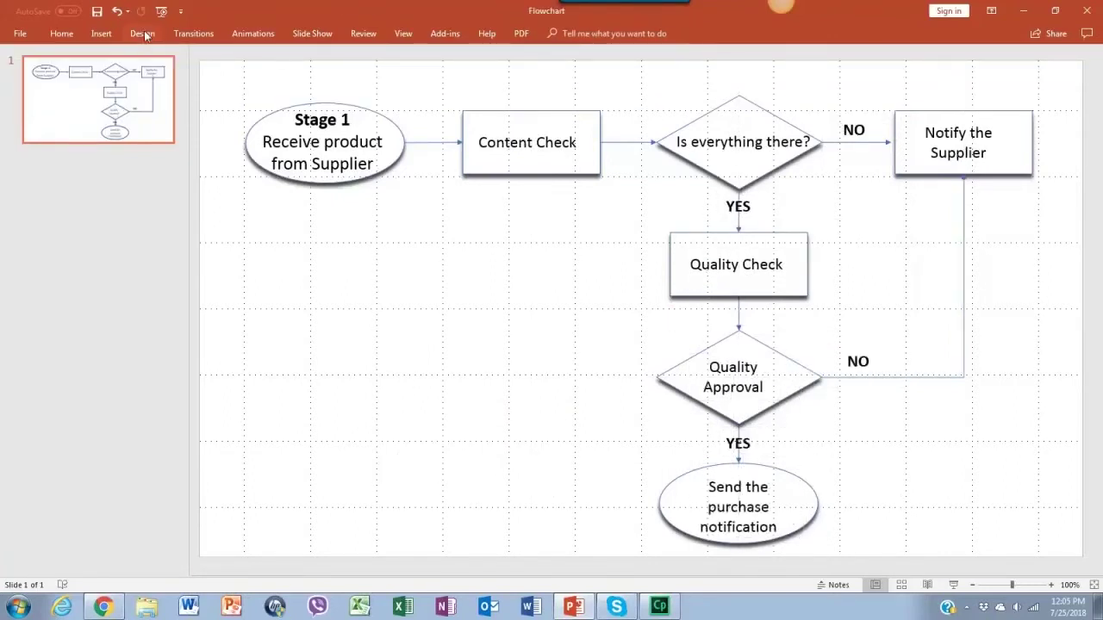
pyautogui.click(143, 34)
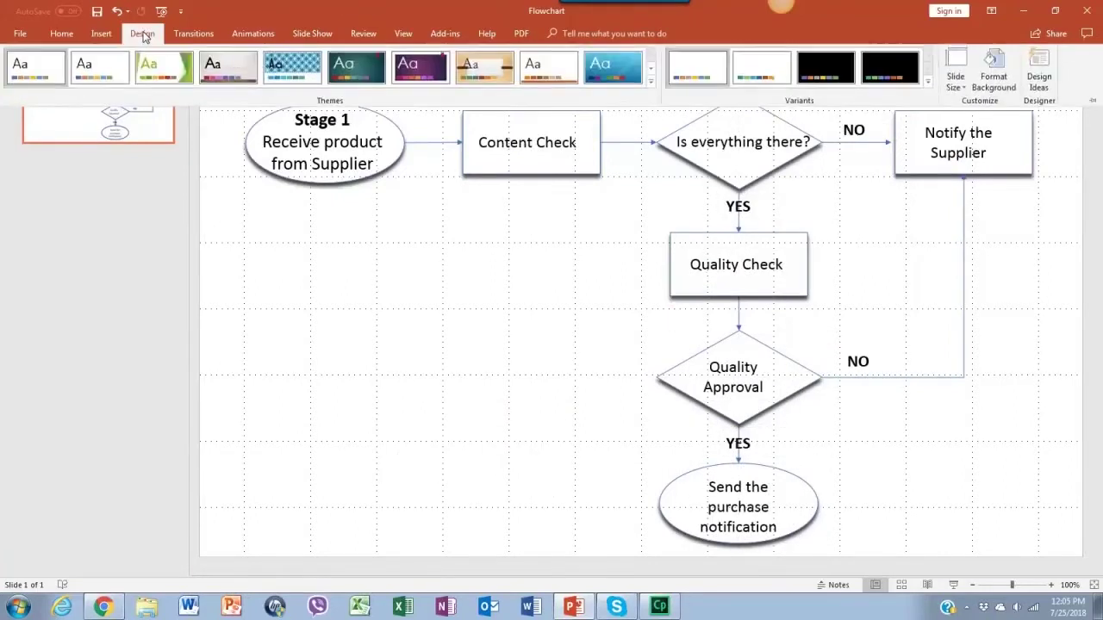
# Fill the slide background with a preset radial gradient and adjust a gradient stop
pyautogui.click(993, 60)
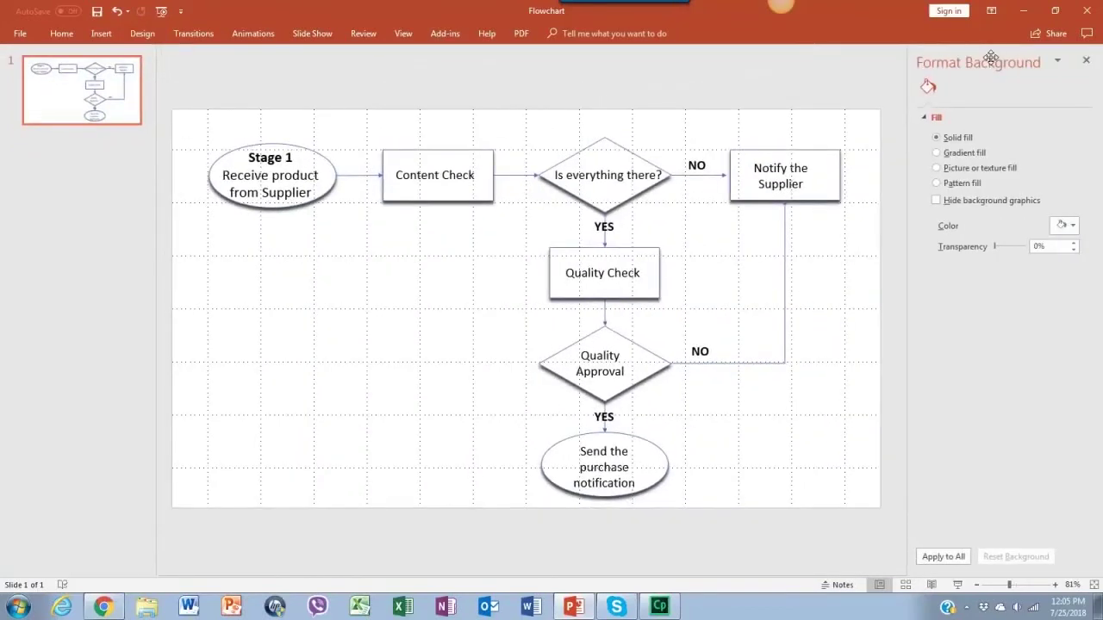
pyautogui.click(946, 154)
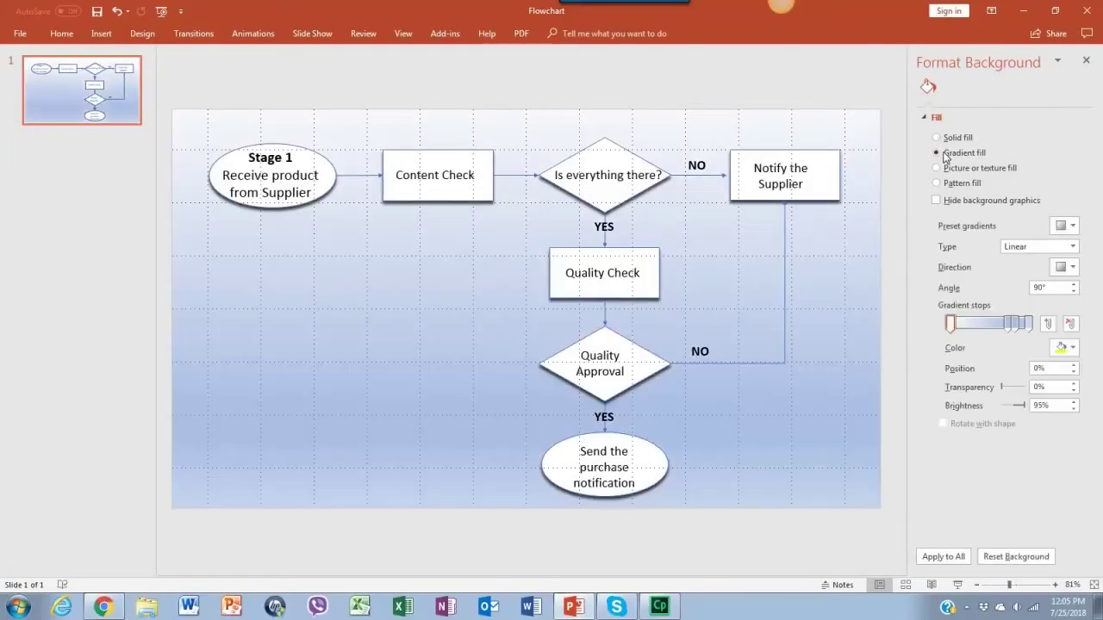
pyautogui.click(1073, 227)
pyautogui.click(1028, 255)
pyautogui.click(1066, 267)
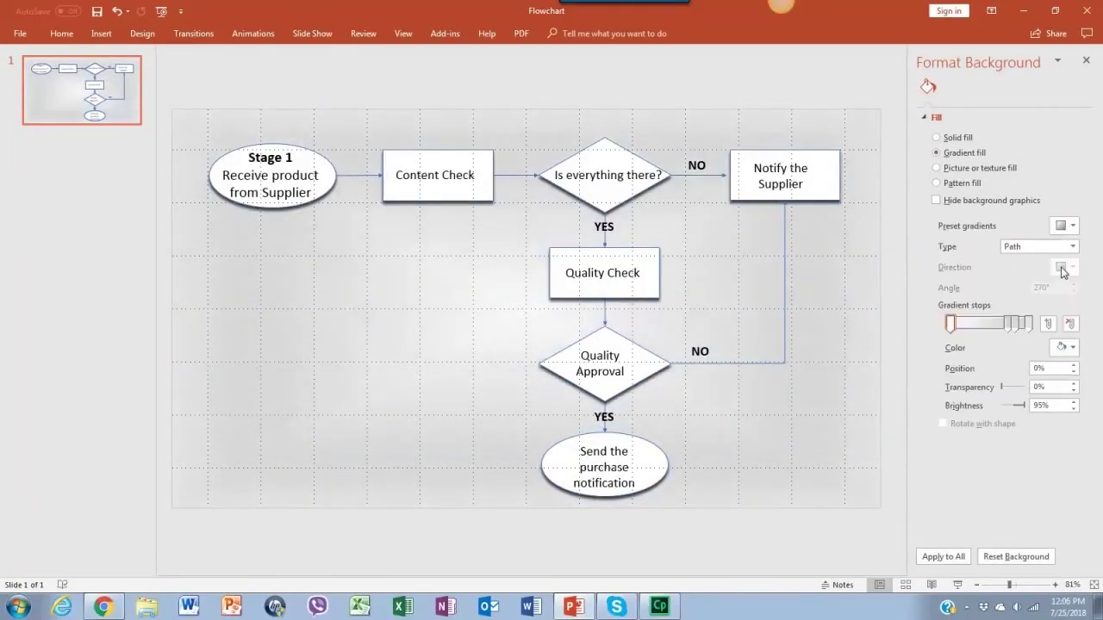
pyautogui.moveTo(982, 324); pyautogui.dragTo(993, 331)
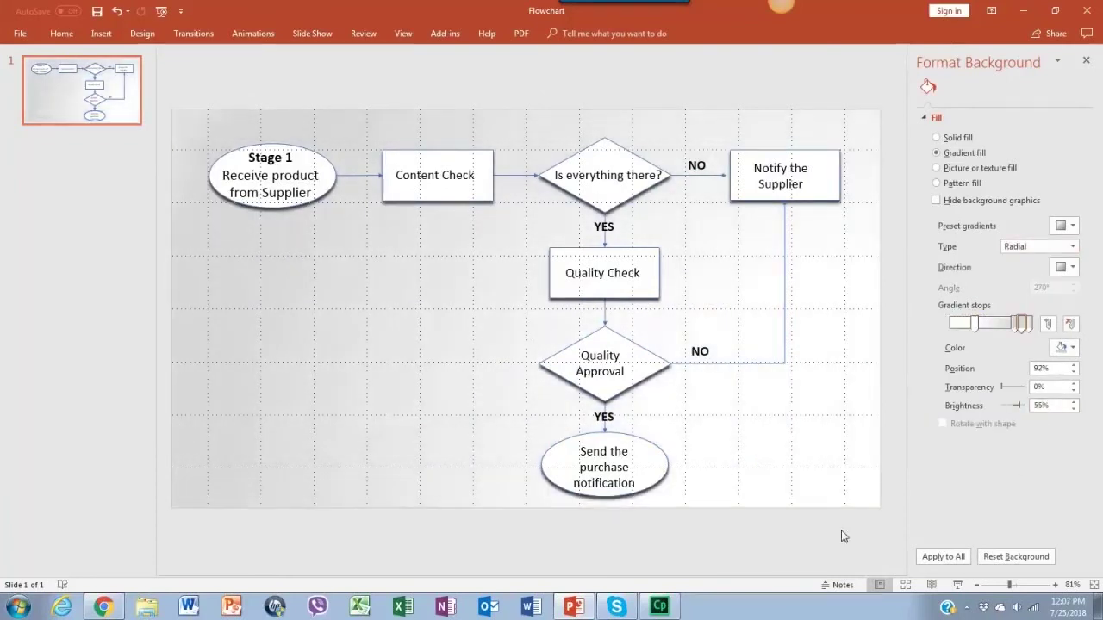
# Start the slide show to play the flowchart over its white-to-grey radial gradient background
pyautogui.press('F5')
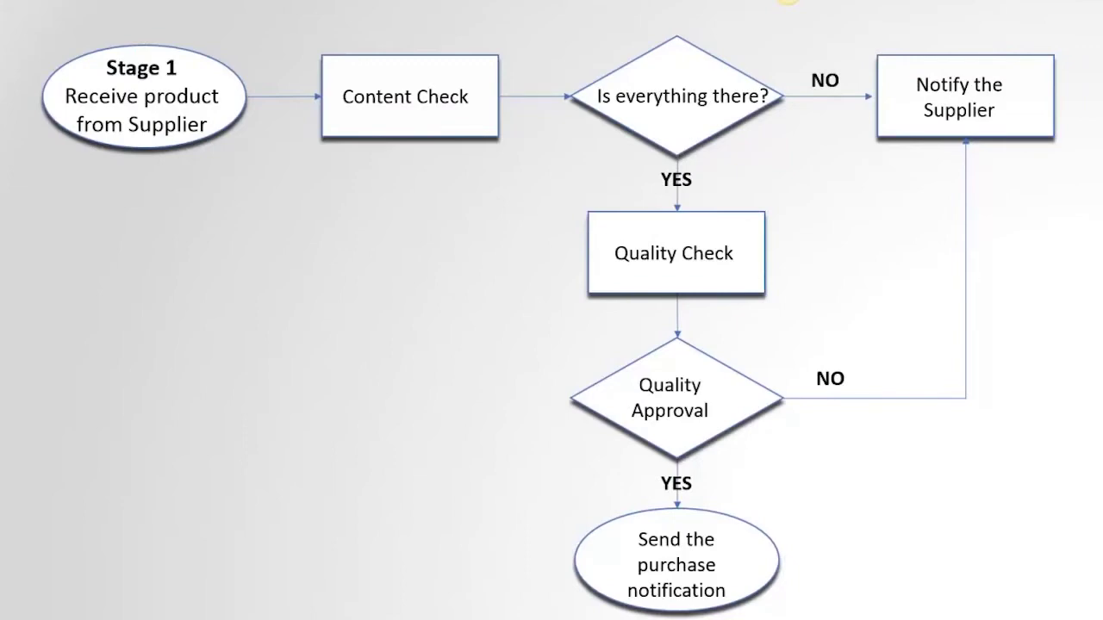